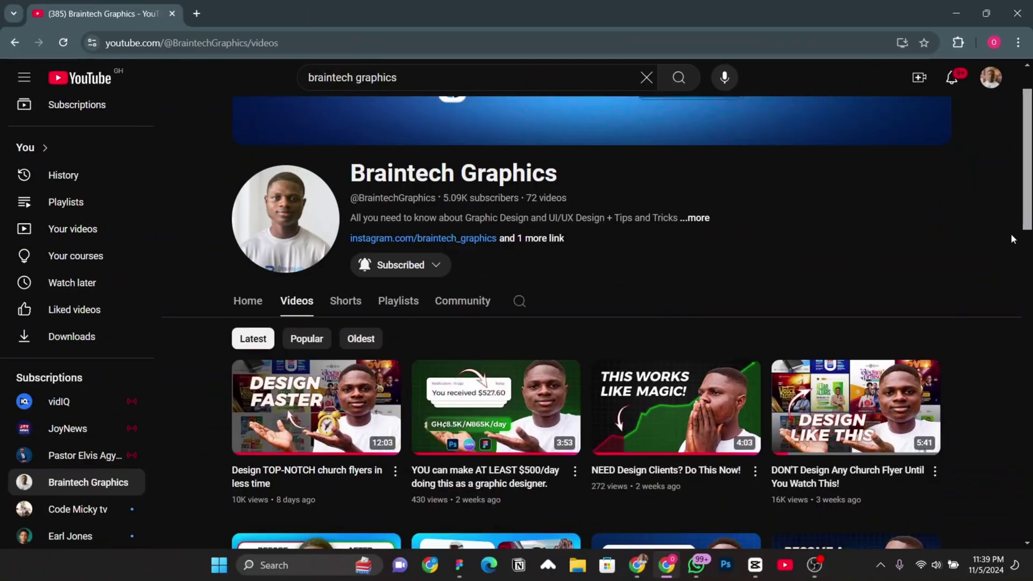
Embed the first church flyer from Downloads outside the artboard, commit it, and start placing a second.
{"action": "scroll", "coordinate": [1012, 237], "scroll_direction": "down", "scroll_amount": 3}
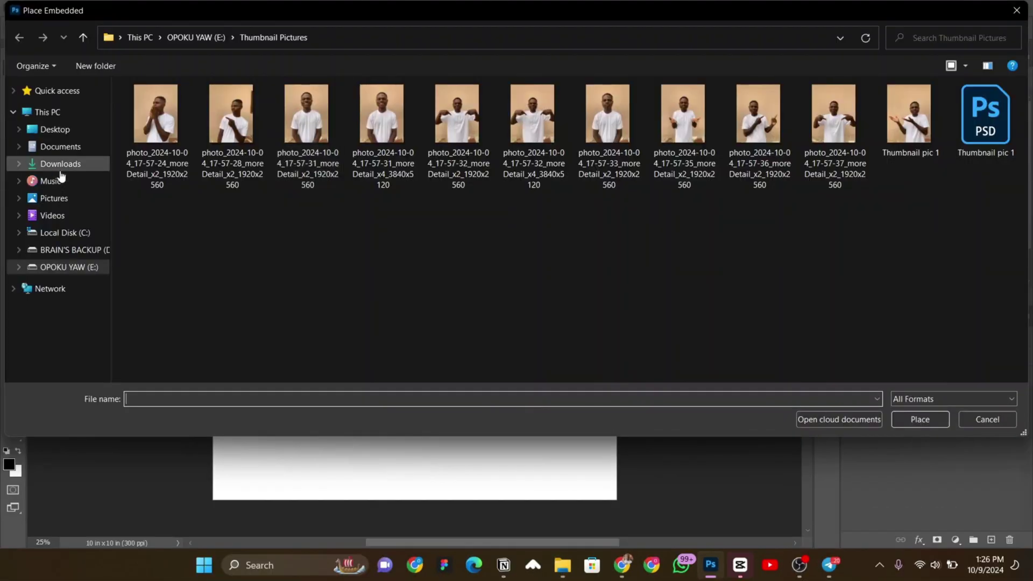
{"action": "left_click", "coordinate": [60, 170]}
{"action": "double_click", "coordinate": [241, 249]}
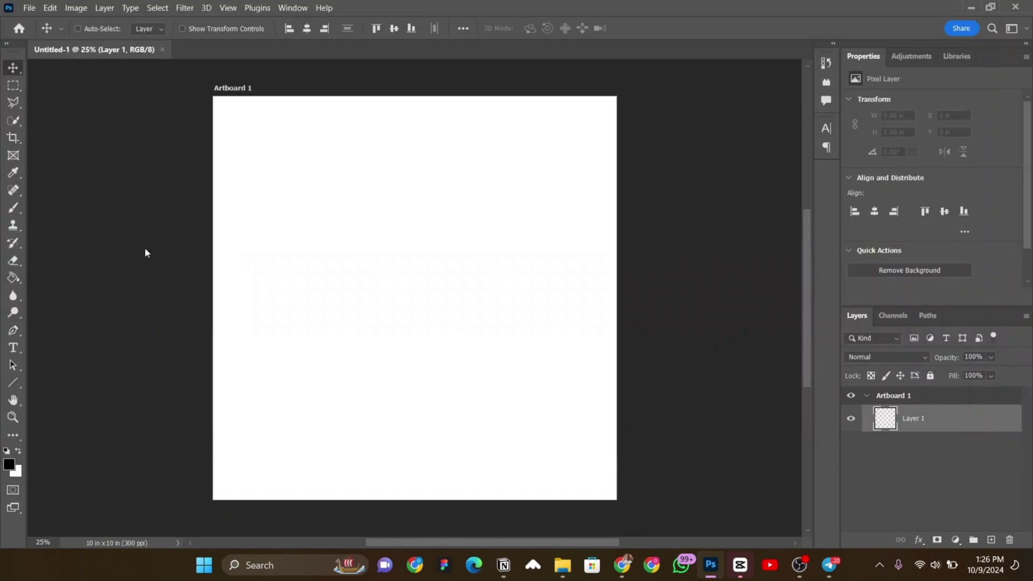
{"action": "left_click_drag", "start_coordinate": [157, 261], "coordinate": [166, 305]}
{"action": "key", "text": "ctrl+minus"}
{"action": "key", "text": "Return"}
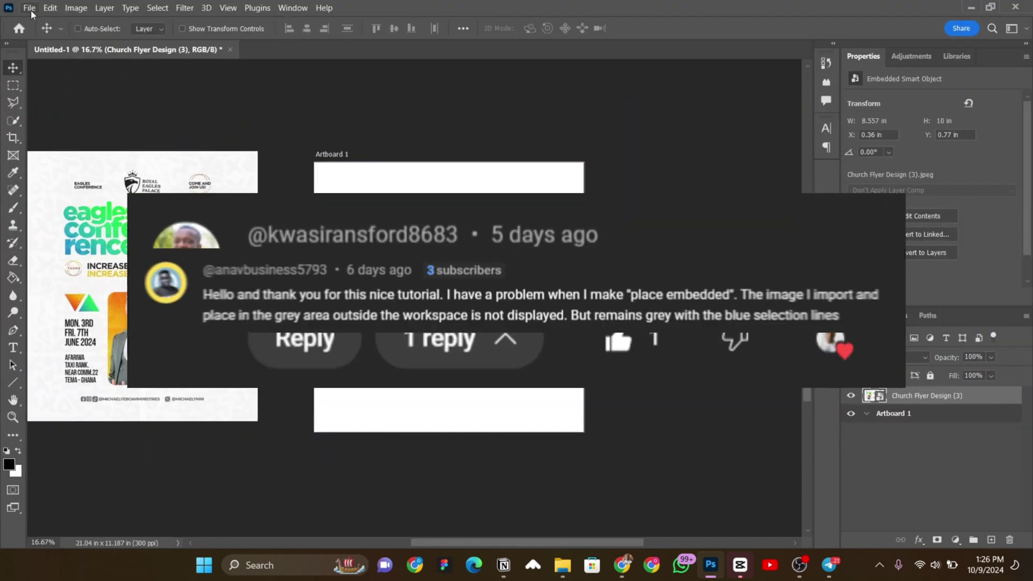
{"action": "left_click", "coordinate": [24, 8]}
{"action": "left_click", "coordinate": [59, 265]}
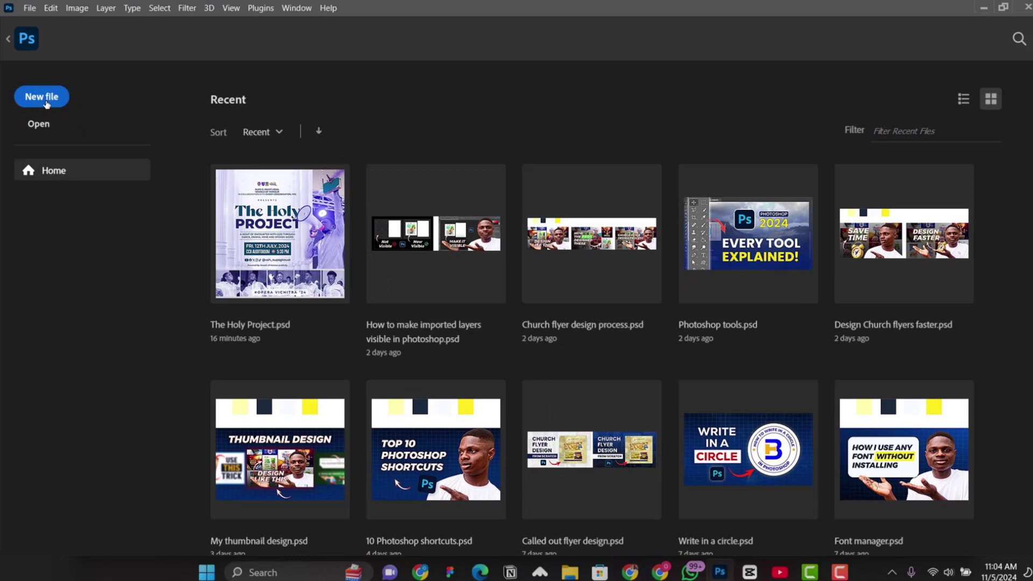
Create a new 10 × 10 in, 300 ppi document with Artboards left unchecked.
{"action": "left_click", "coordinate": [86, 181]}
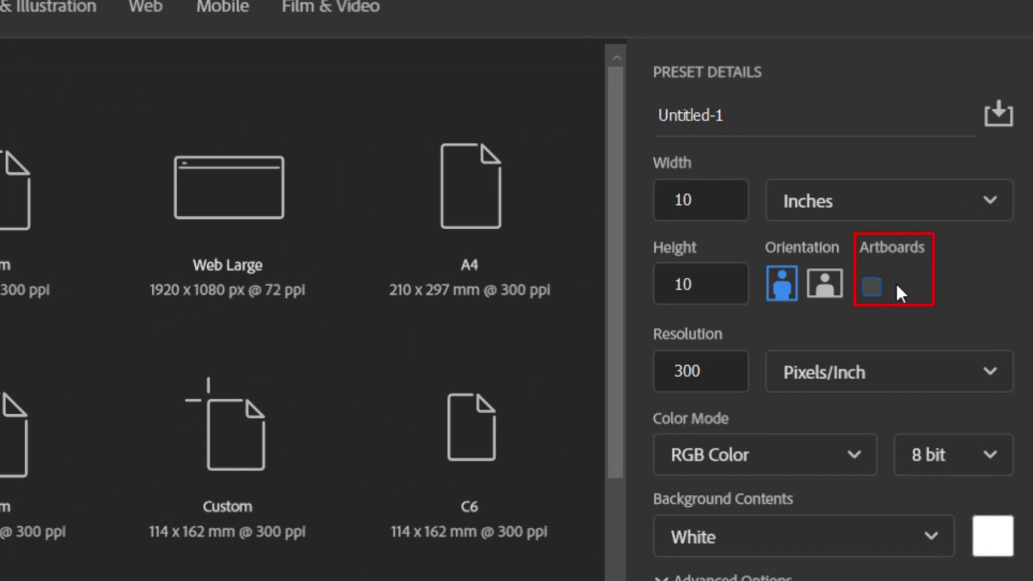
{"action": "left_click", "coordinate": [760, 123]}
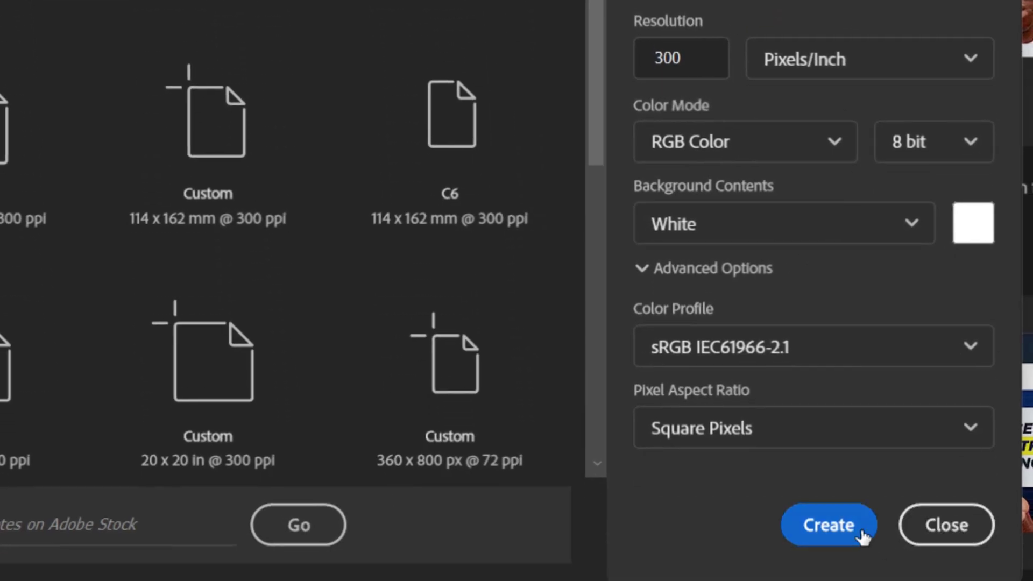
{"action": "left_click", "coordinate": [851, 530]}
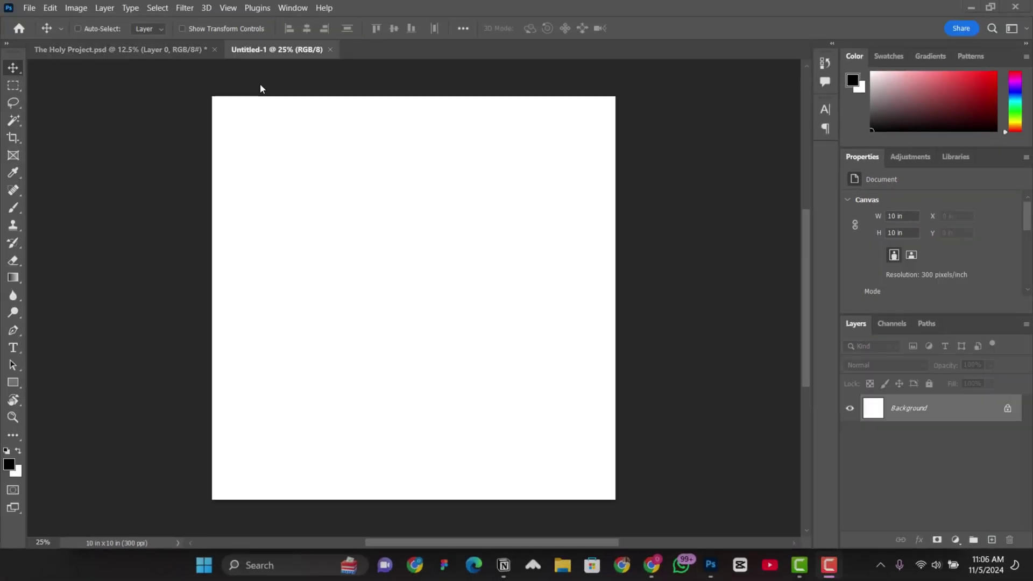
Embed Church Flyer Design (3) from Downloads and commit it just left of the canvas.
{"action": "key", "text": "ctrl+minus"}
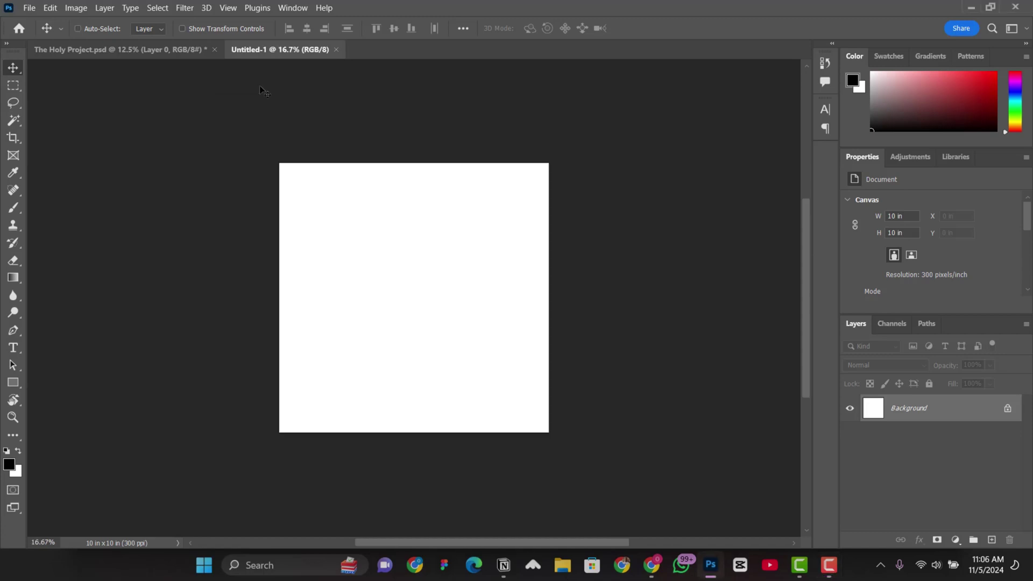
{"action": "key", "text": "ctrl+minus"}
{"action": "key", "text": "ctrl+plus"}
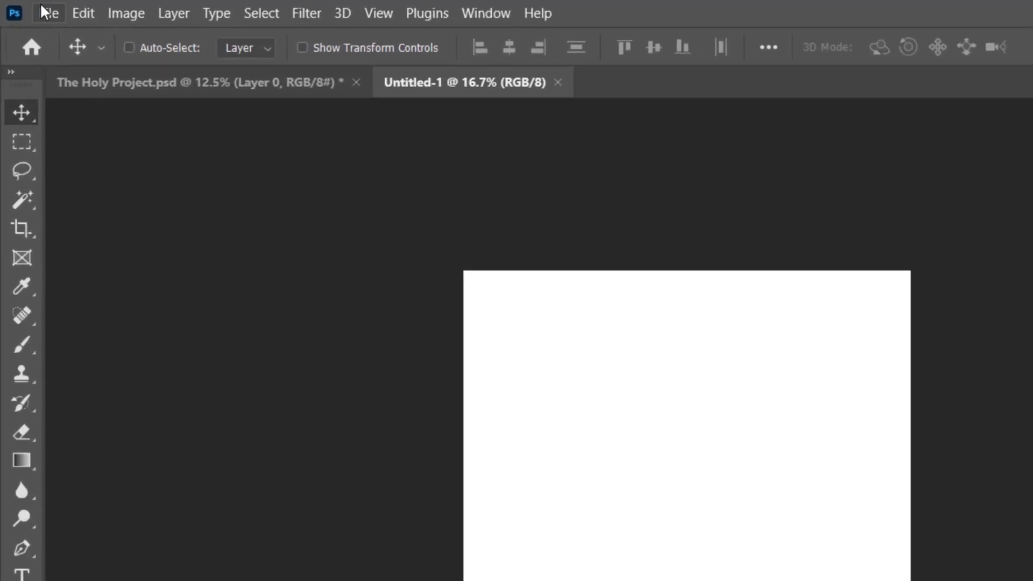
{"action": "left_click", "coordinate": [26, 8]}
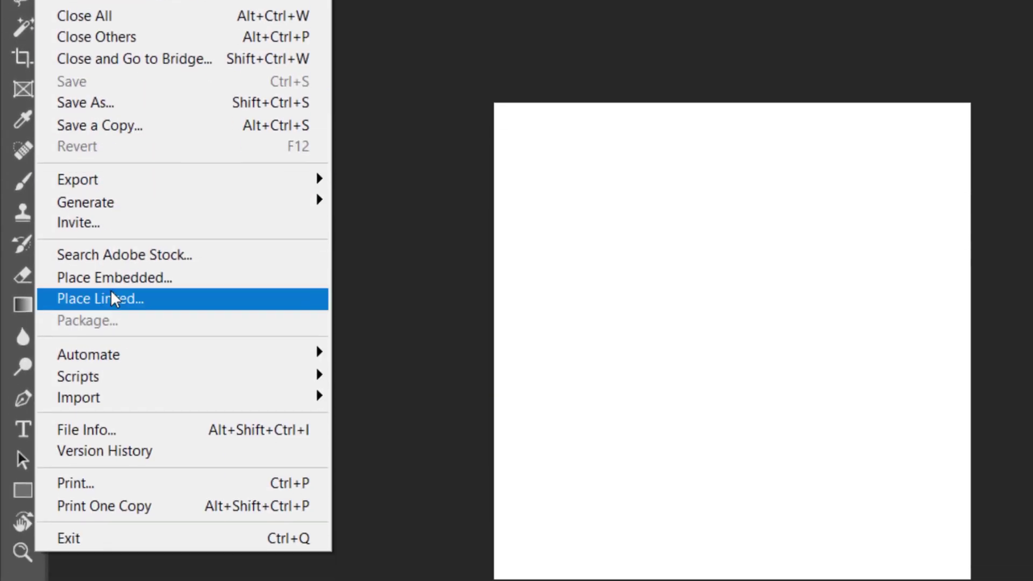
{"action": "left_click", "coordinate": [107, 404]}
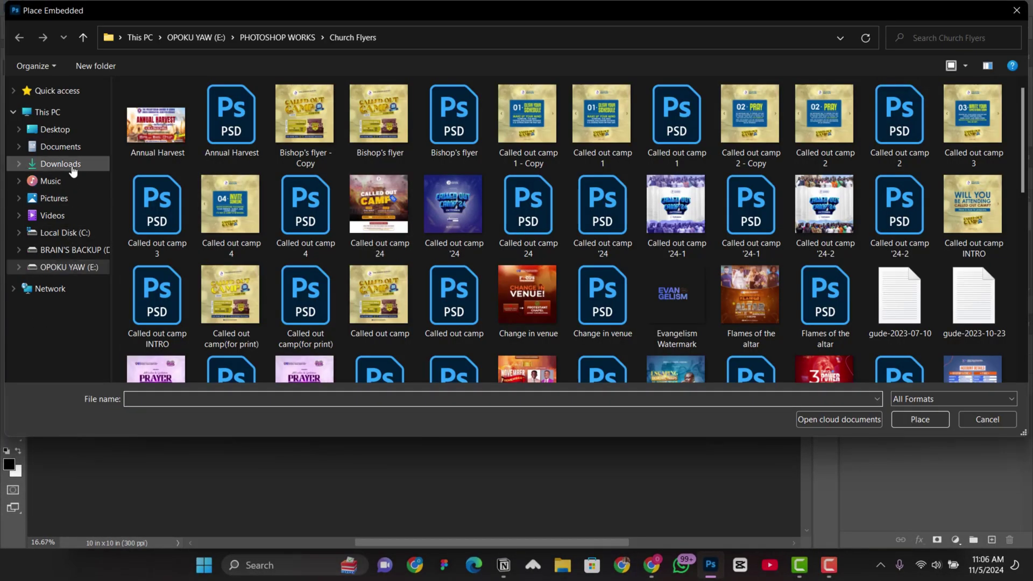
{"action": "left_click", "coordinate": [73, 168]}
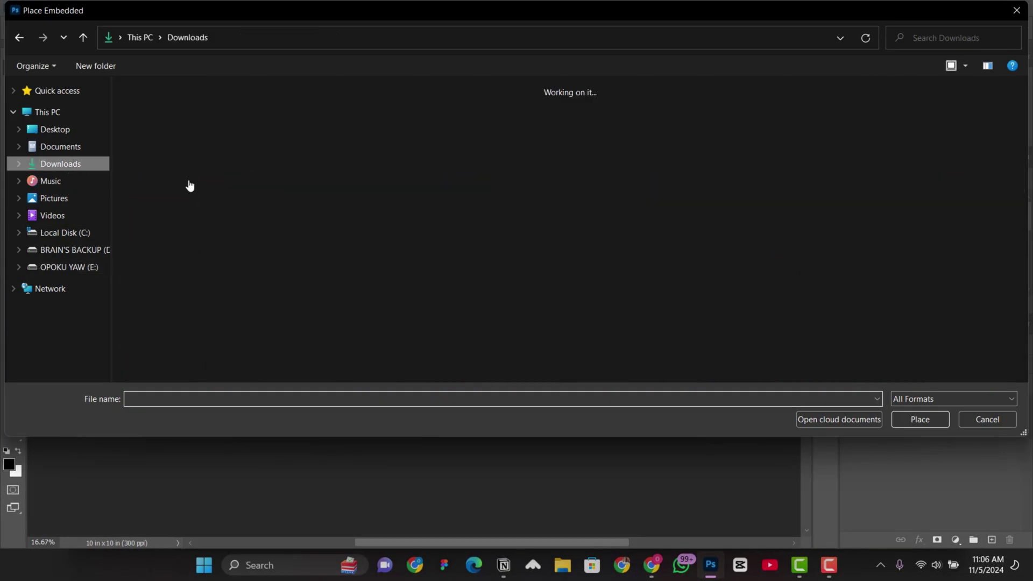
{"action": "scroll", "coordinate": [541, 208], "scroll_direction": "down", "scroll_amount": 10}
{"action": "scroll", "coordinate": [552, 225], "scroll_direction": "up", "scroll_amount": 1}
{"action": "scroll", "coordinate": [671, 215], "scroll_direction": "up", "scroll_amount": 2}
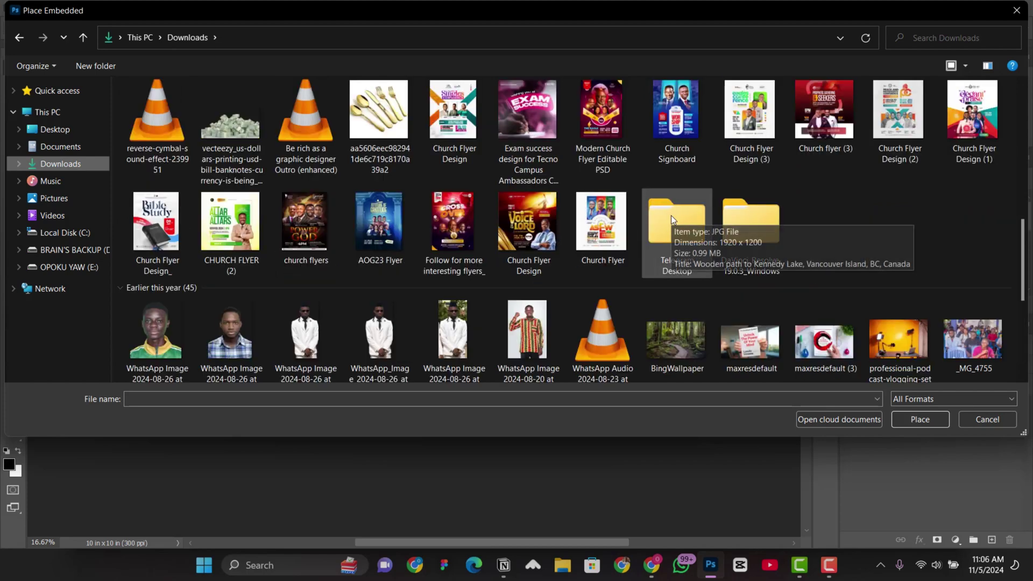
{"action": "double_click", "coordinate": [745, 96]}
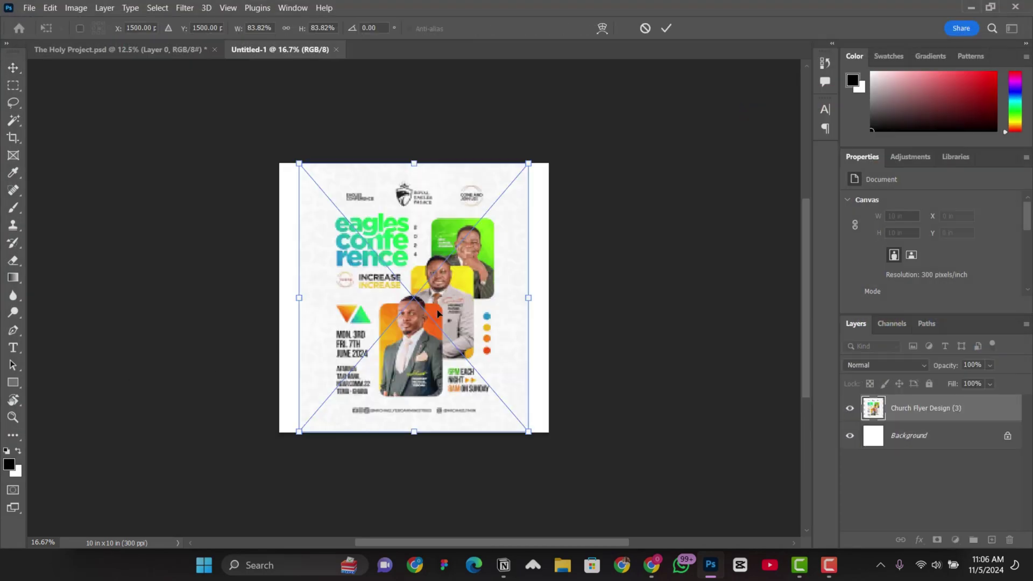
{"action": "left_click_drag", "start_coordinate": [426, 309], "coordinate": [155, 308]}
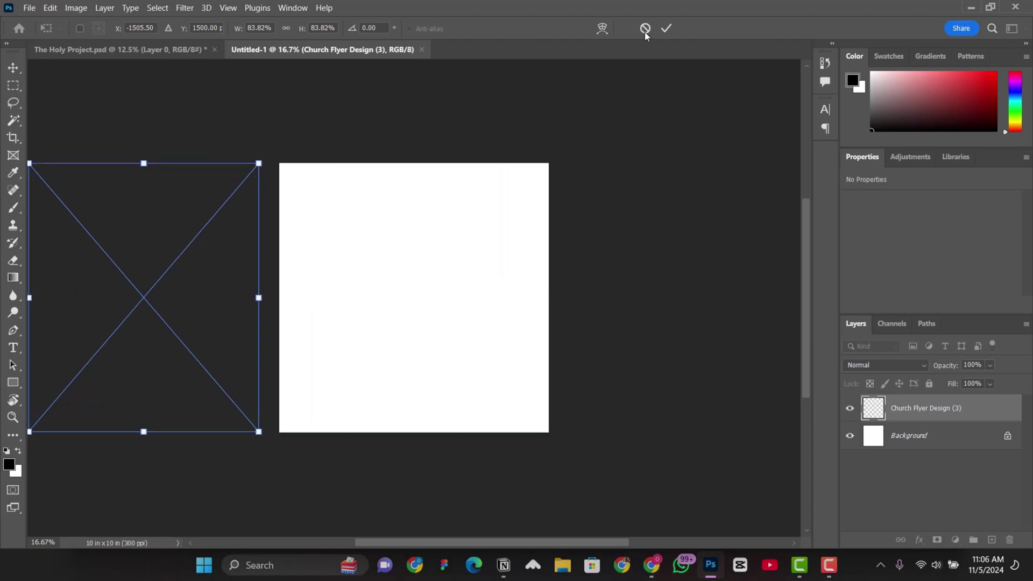
{"action": "left_click", "coordinate": [670, 30]}
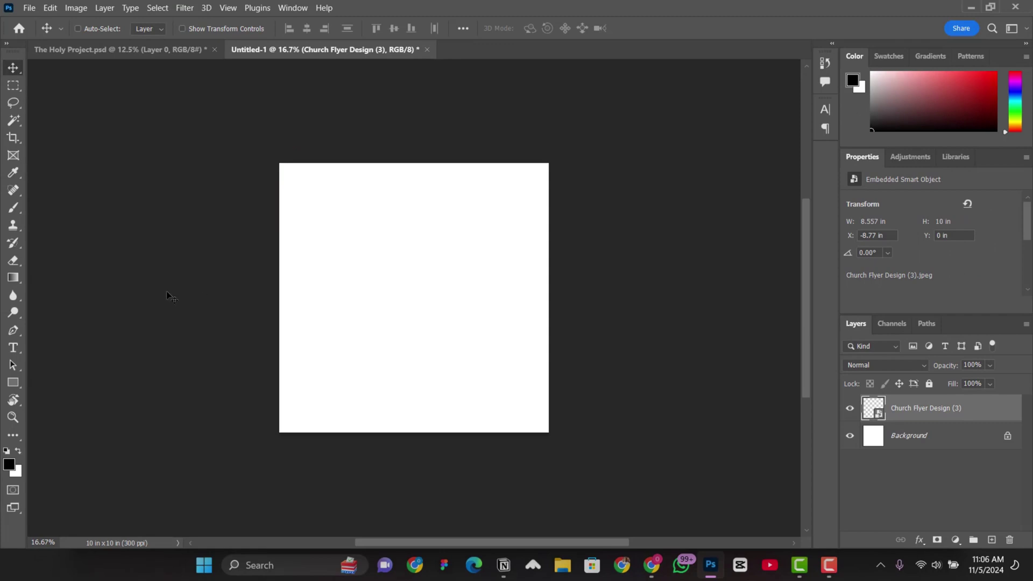
From the Home screen, create a new 10 × 10 in document with Artboards enabled.
{"action": "left_click", "coordinate": [24, 30]}
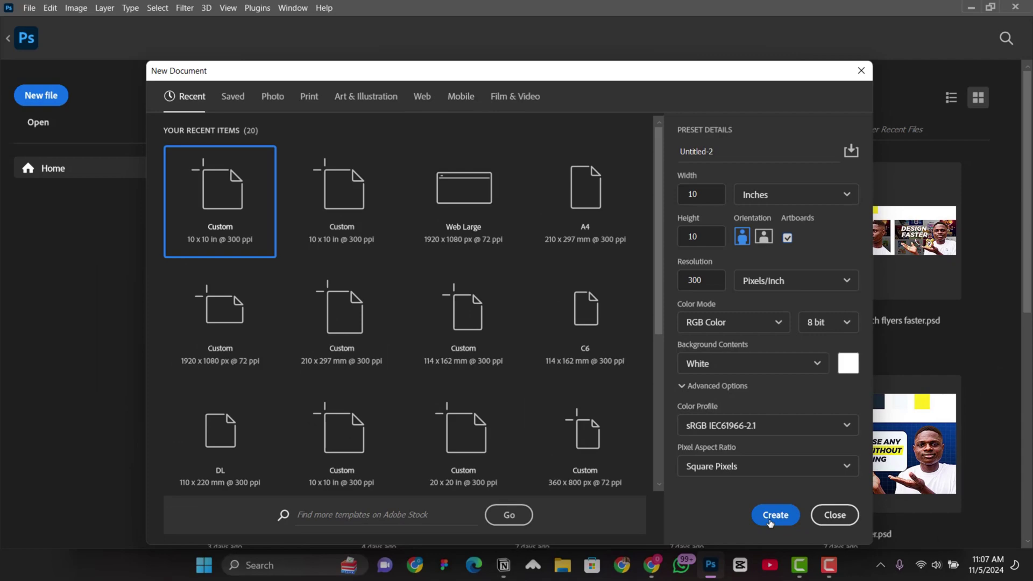
{"action": "left_click", "coordinate": [791, 517]}
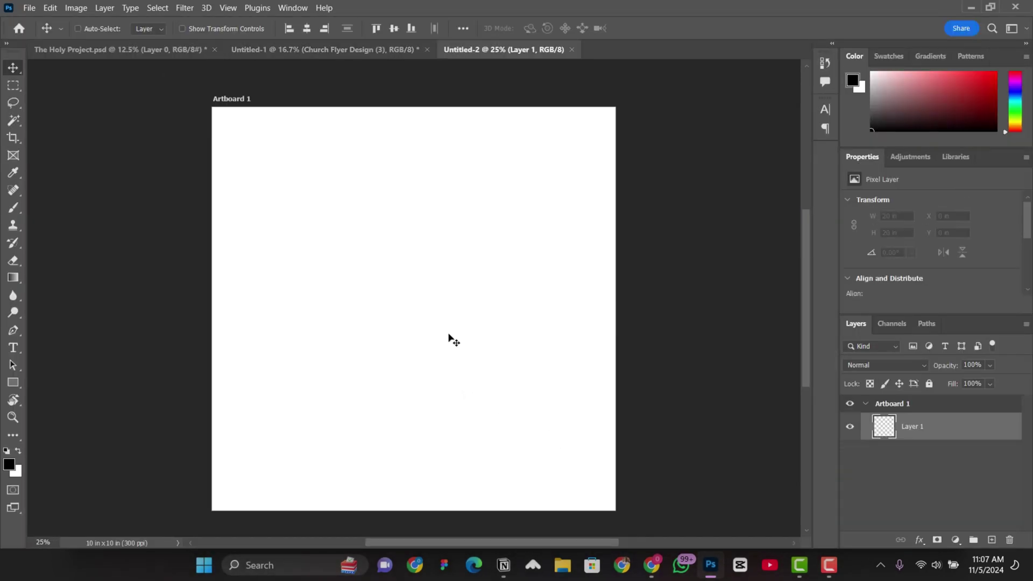
Embed Church Flyer Design (3) left of Artboard 1 and centre both in the view.
{"action": "scroll", "coordinate": [450, 338], "scroll_direction": "down", "scroll_amount": 1}
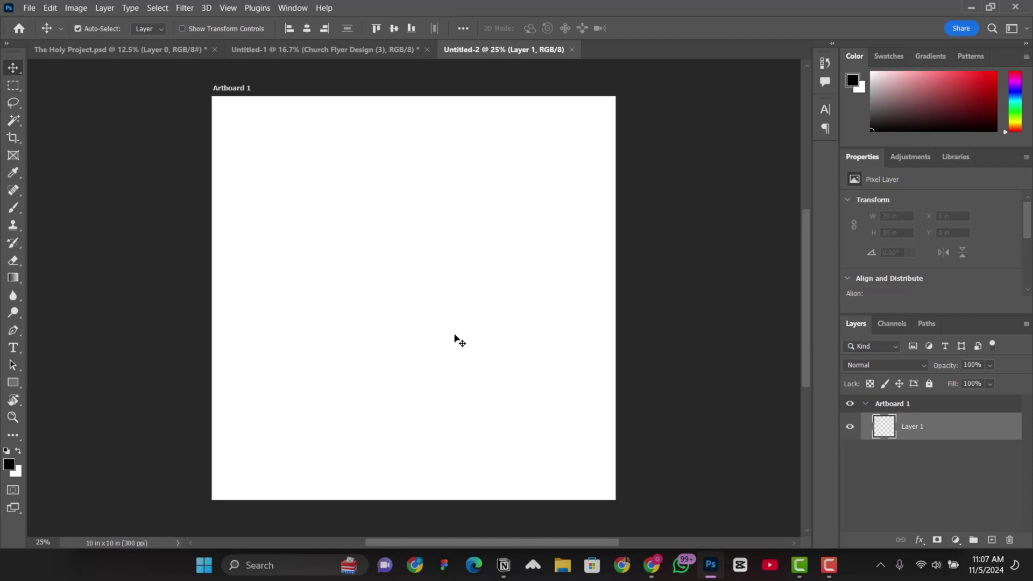
{"action": "key", "text": "ctrl+minus"}
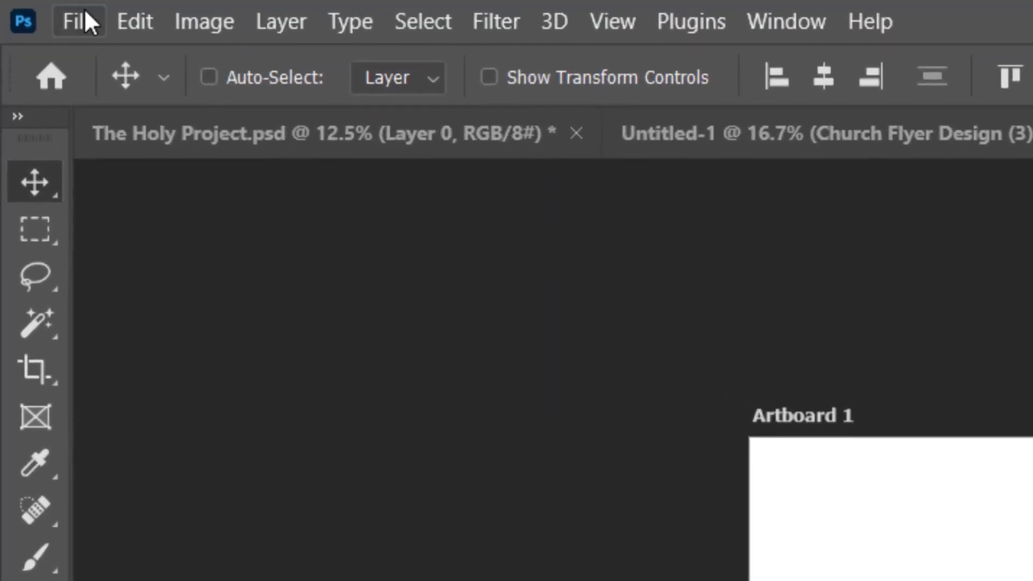
{"action": "left_click", "coordinate": [30, 8]}
{"action": "left_click", "coordinate": [92, 264]}
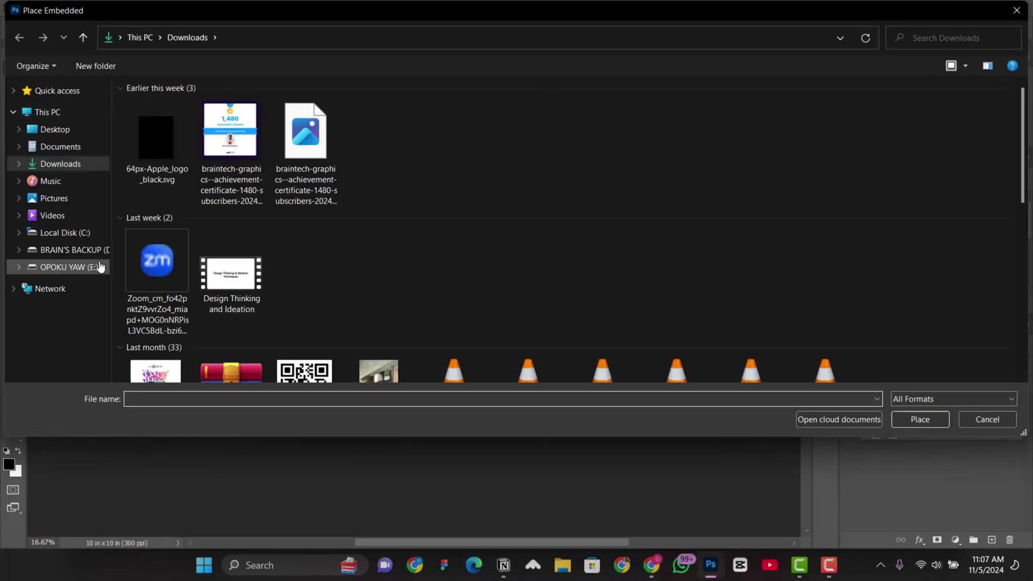
{"action": "scroll", "coordinate": [618, 240], "scroll_direction": "down", "scroll_amount": 5}
{"action": "scroll", "coordinate": [618, 240], "scroll_direction": "down", "scroll_amount": 3}
{"action": "scroll", "coordinate": [722, 241], "scroll_direction": "up", "scroll_amount": 2}
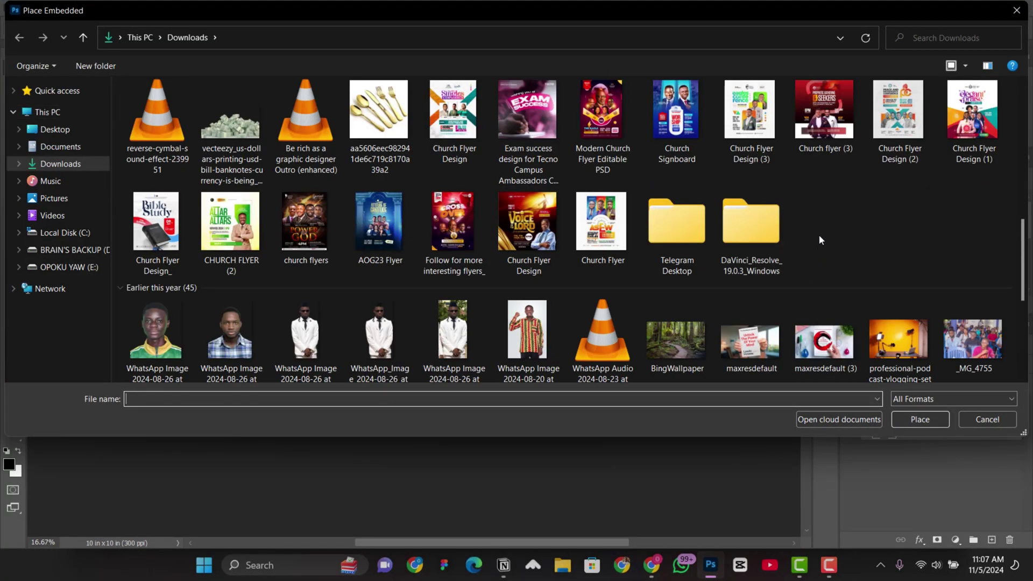
{"action": "double_click", "coordinate": [751, 121]}
{"action": "left_click_drag", "start_coordinate": [401, 280], "coordinate": [139, 282]}
{"action": "left_click", "coordinate": [669, 28]}
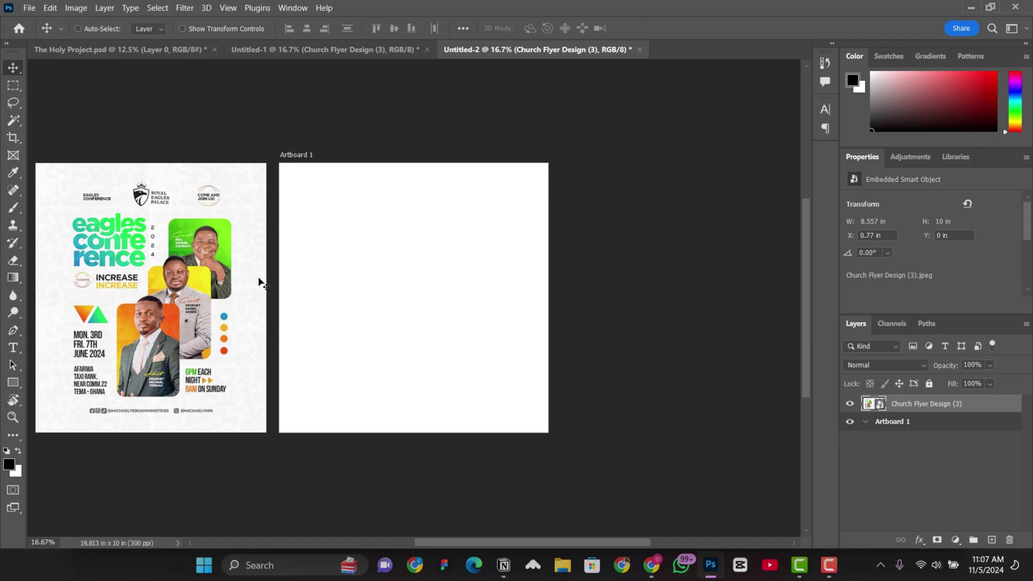
{"action": "left_click_drag", "start_coordinate": [262, 283], "coordinate": [361, 284]}
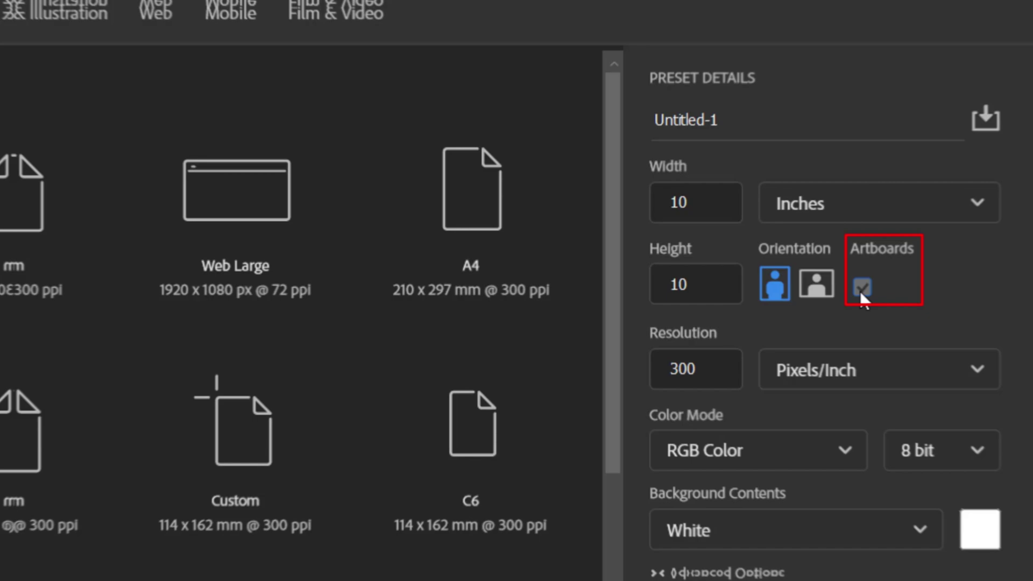
Toggle the Artboards option in the new document settings off and back on.
{"action": "left_click", "coordinate": [863, 287]}
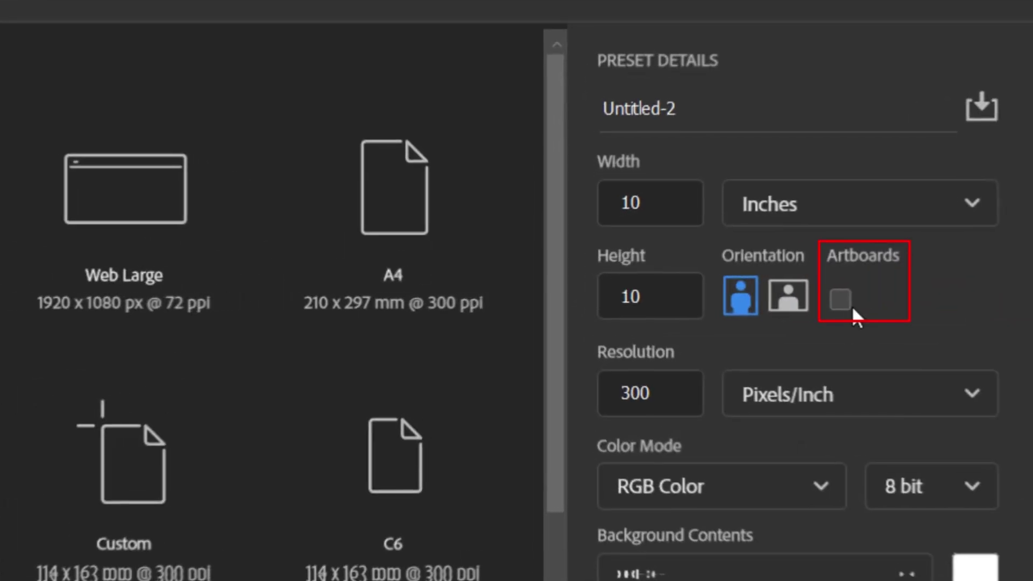
{"action": "left_click", "coordinate": [842, 299]}
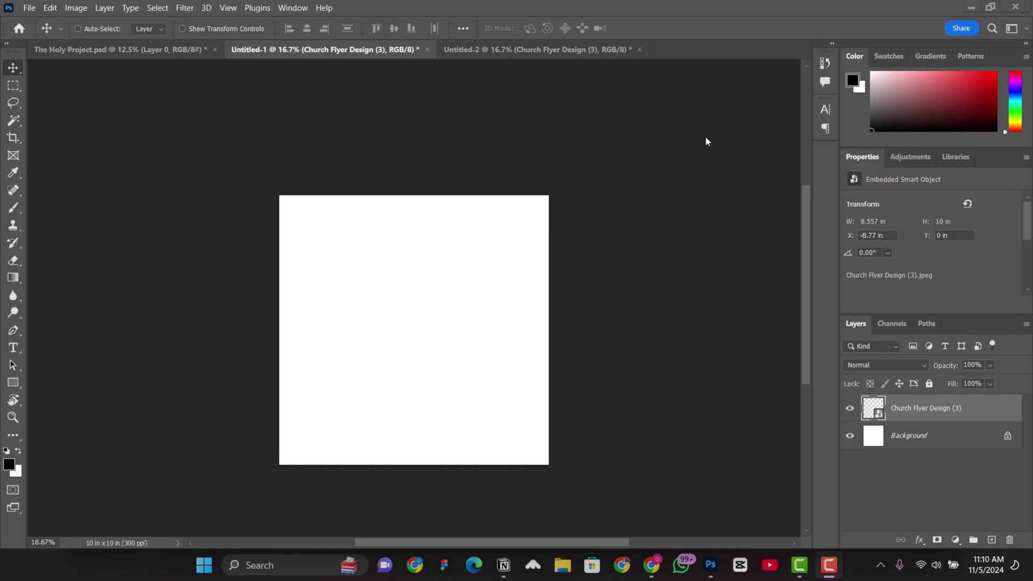
Nudge the placed flyer and unlock the white Background into Layer 0.
{"action": "left_click_drag", "start_coordinate": [249, 288], "coordinate": [272, 284]}
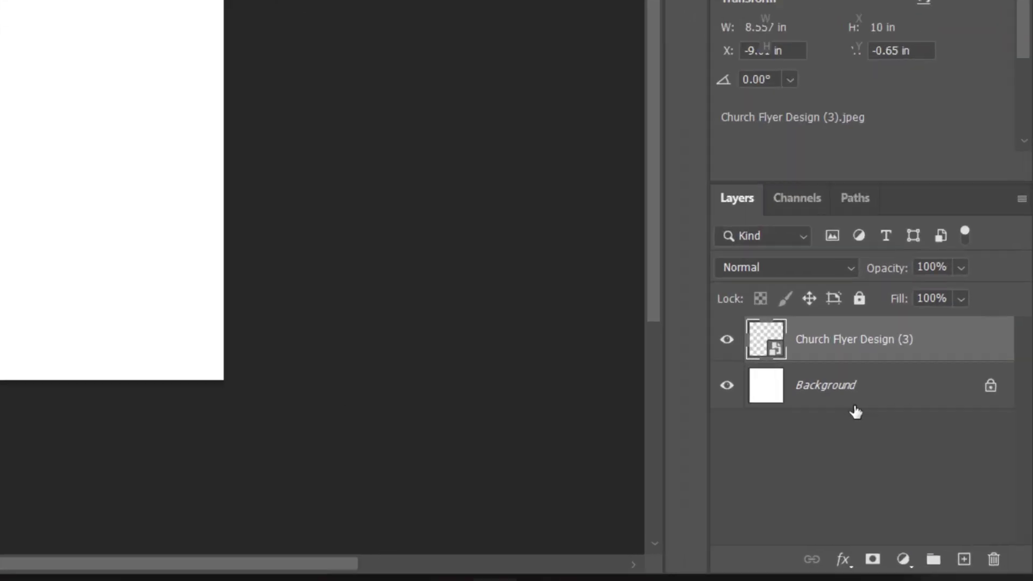
{"action": "left_click", "coordinate": [929, 439]}
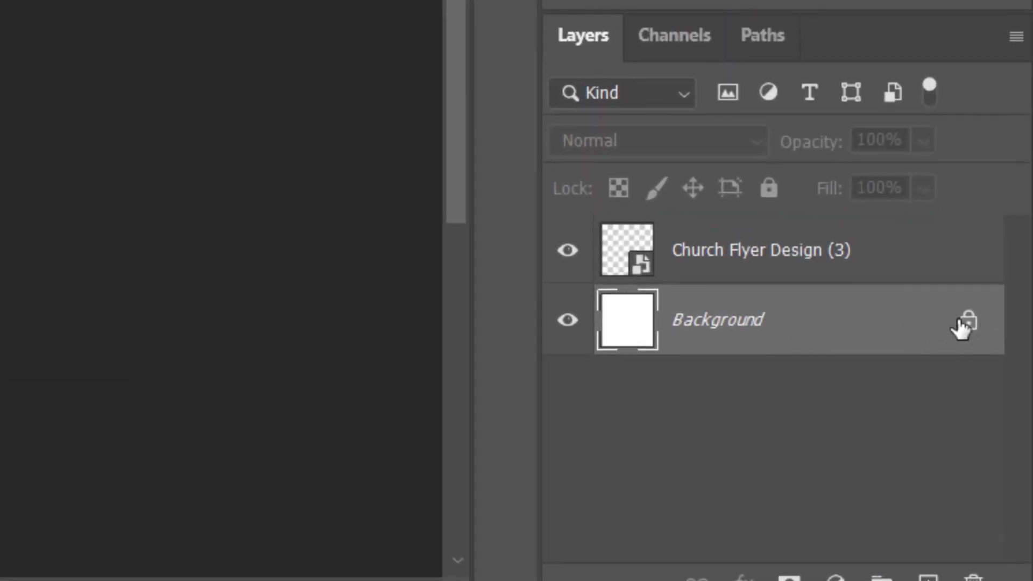
{"action": "left_click", "coordinate": [970, 329]}
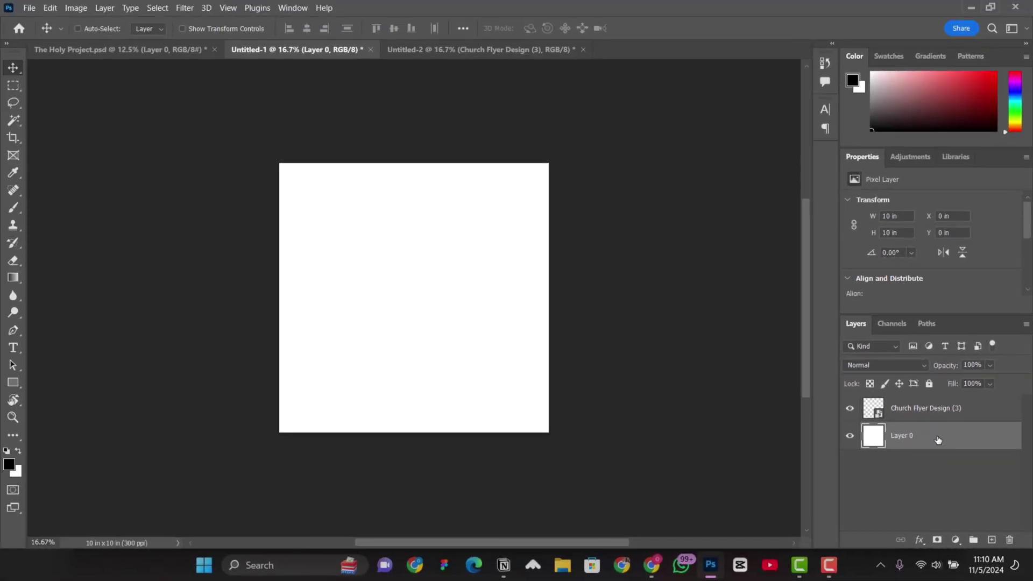
Convert Layer 0 into an artboard named 'Main' and zoom out to see the flyer beside it.
{"action": "right_click", "coordinate": [938, 440]}
{"action": "left_click", "coordinate": [945, 439]}
{"action": "right_click", "coordinate": [923, 439]}
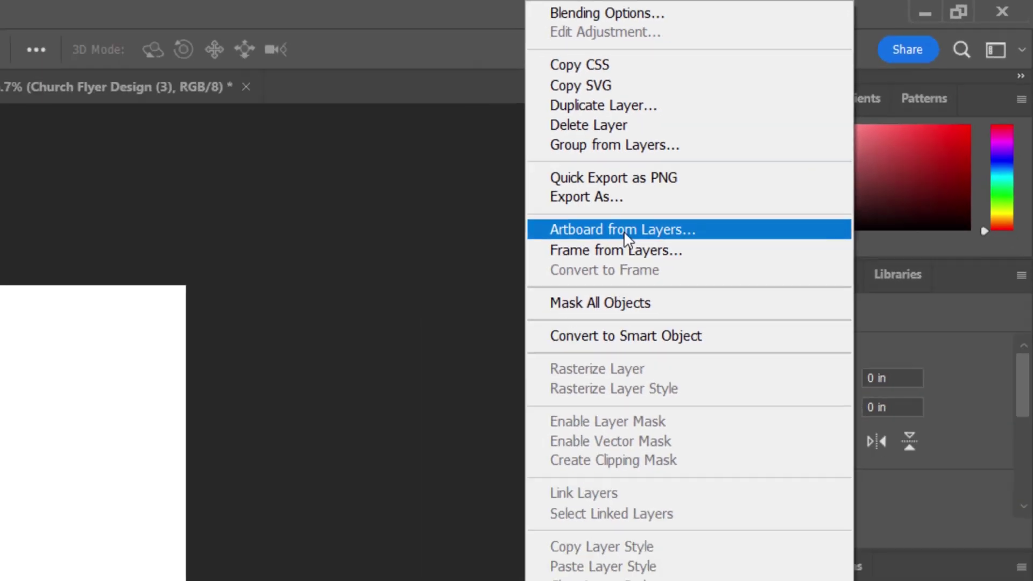
{"action": "left_click", "coordinate": [449, 330]}
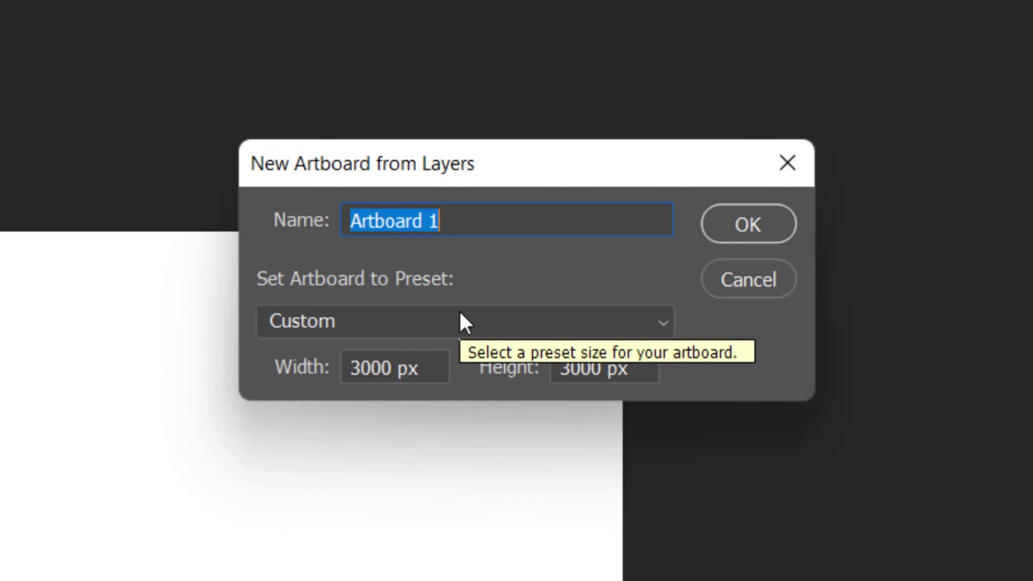
{"action": "type", "text": "Main"}
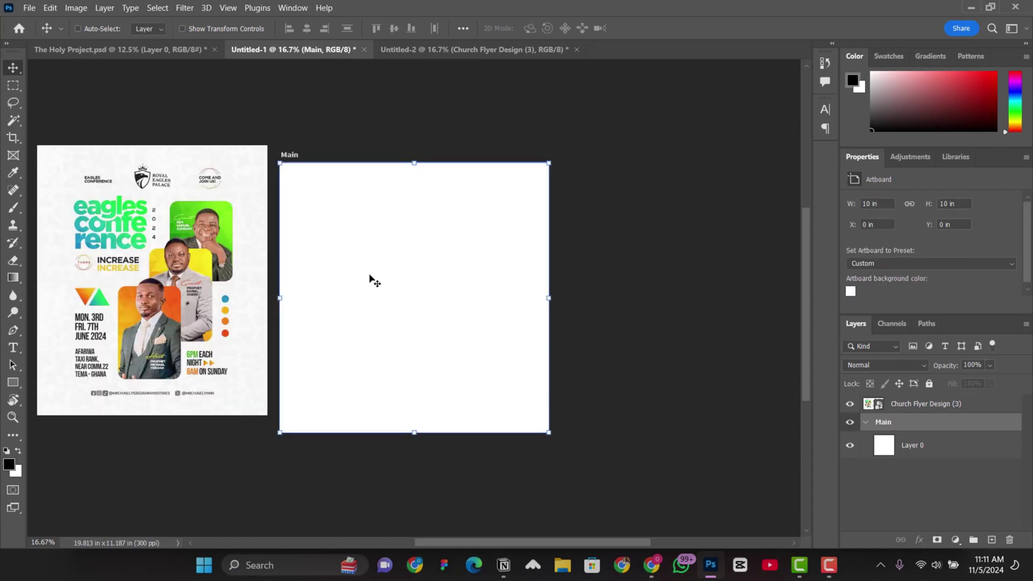
{"action": "key", "text": "ctrl+minus"}
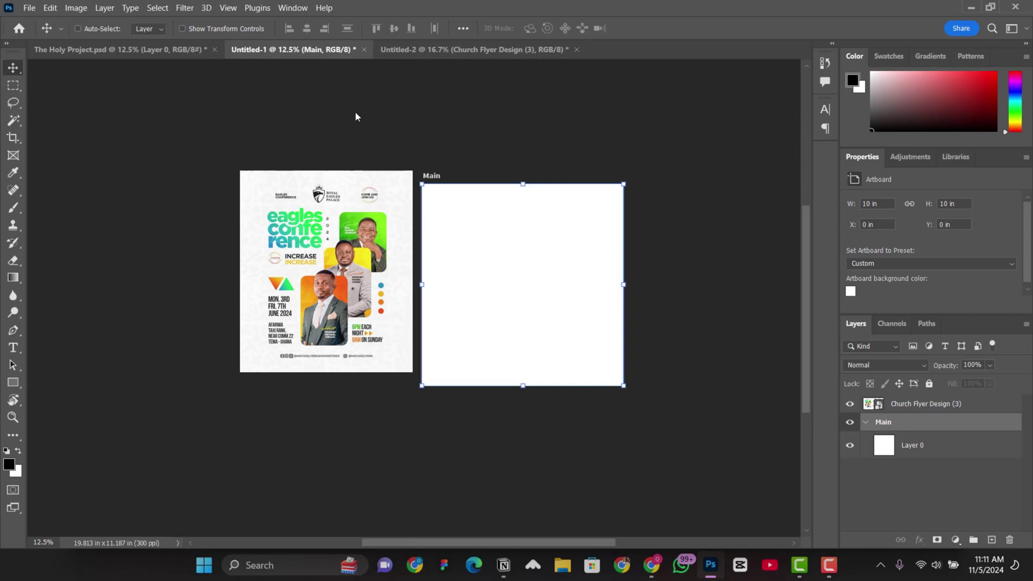
Switch to The Holy Project.psd and zoom out to see the whole 20 × 20 in flyer.
{"action": "left_click", "coordinate": [166, 49]}
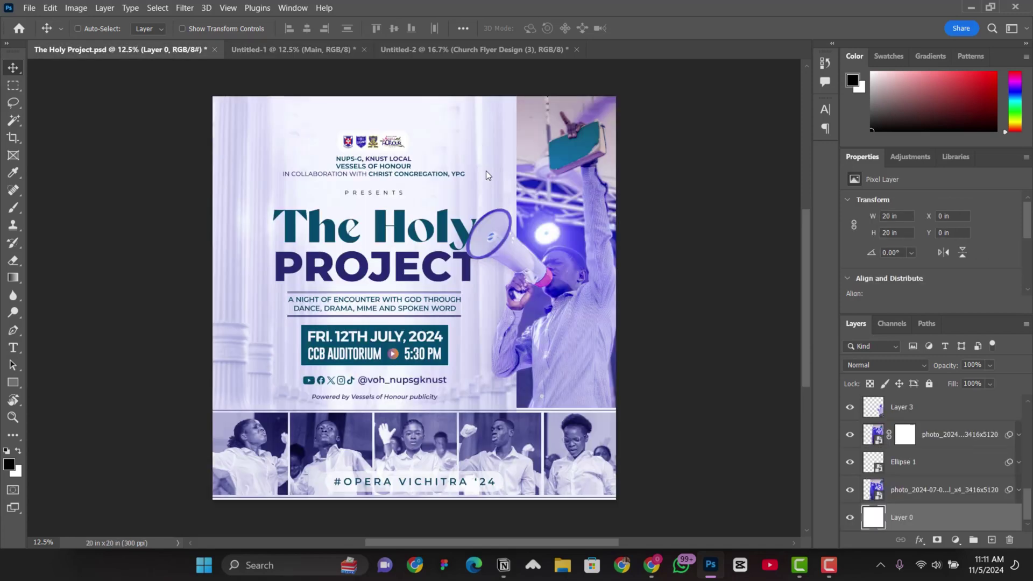
{"action": "key", "text": "ctrl+minus"}
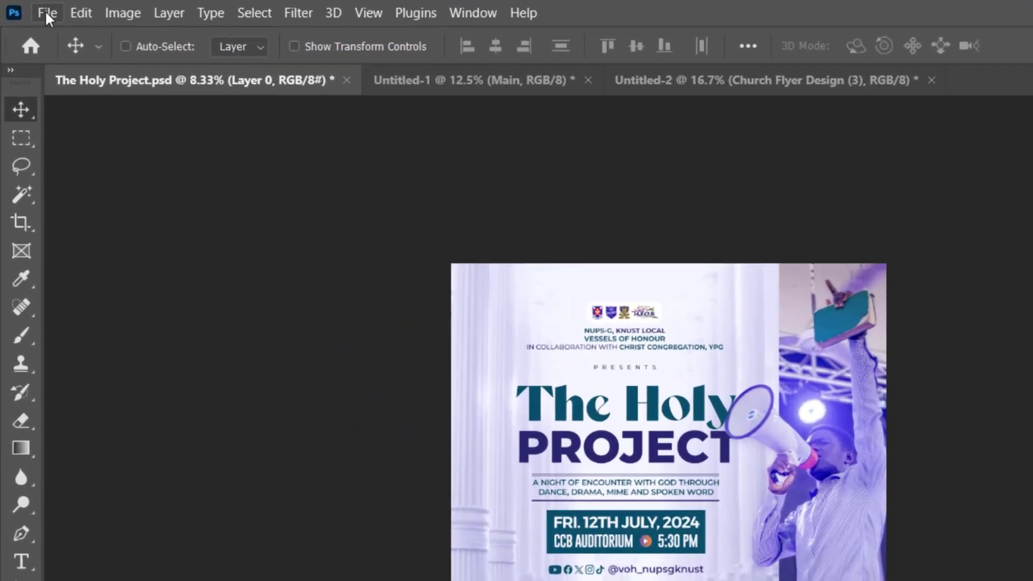
Embed Church Flyer Design (3) left of The Holy Project canvas, then select Layer 0.
{"action": "left_click", "coordinate": [29, 7]}
{"action": "left_click", "coordinate": [210, 396]}
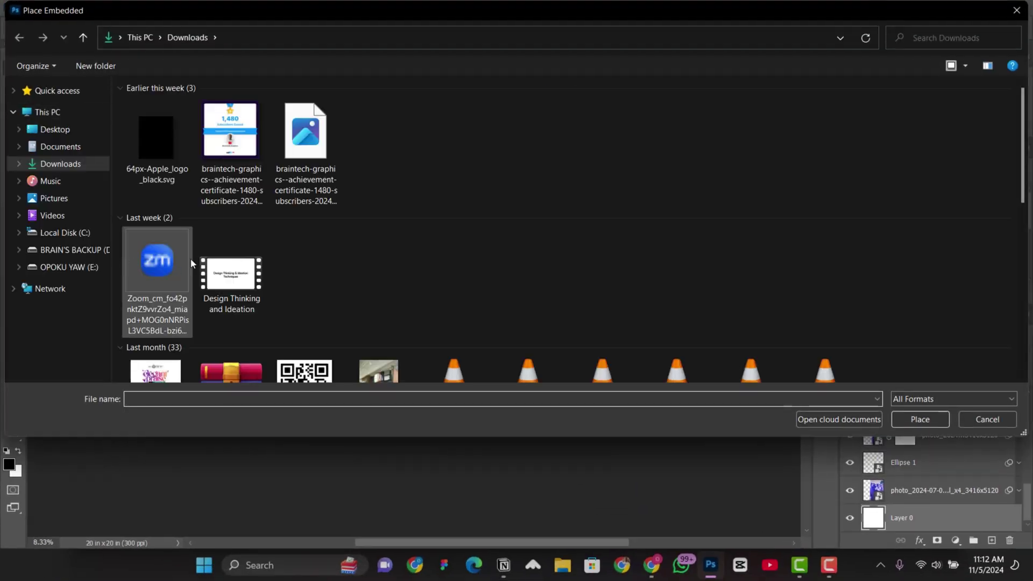
{"action": "scroll", "coordinate": [290, 260], "scroll_direction": "down", "scroll_amount": 5}
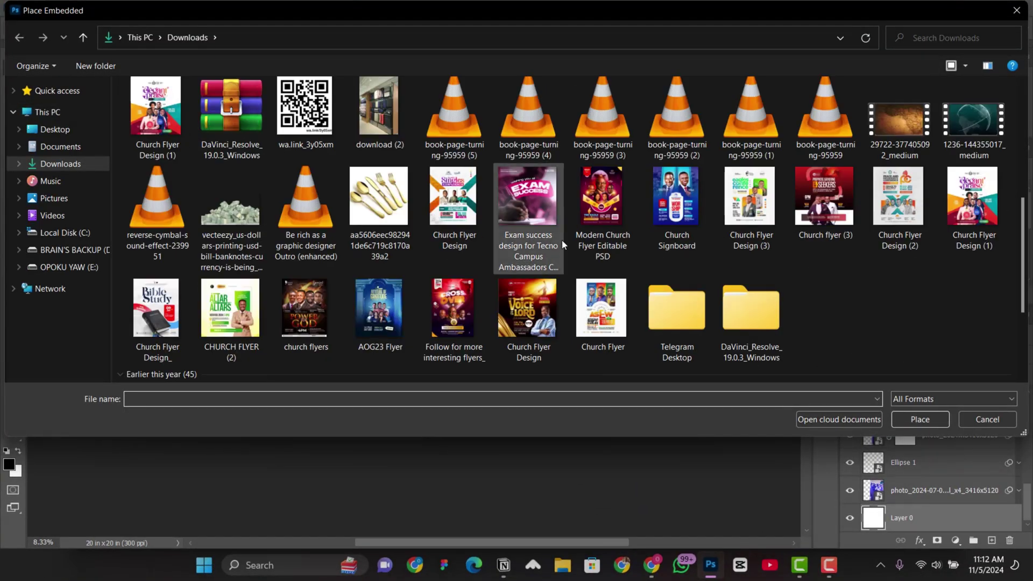
{"action": "left_click", "coordinate": [770, 201]}
{"action": "double_click", "coordinate": [771, 200]}
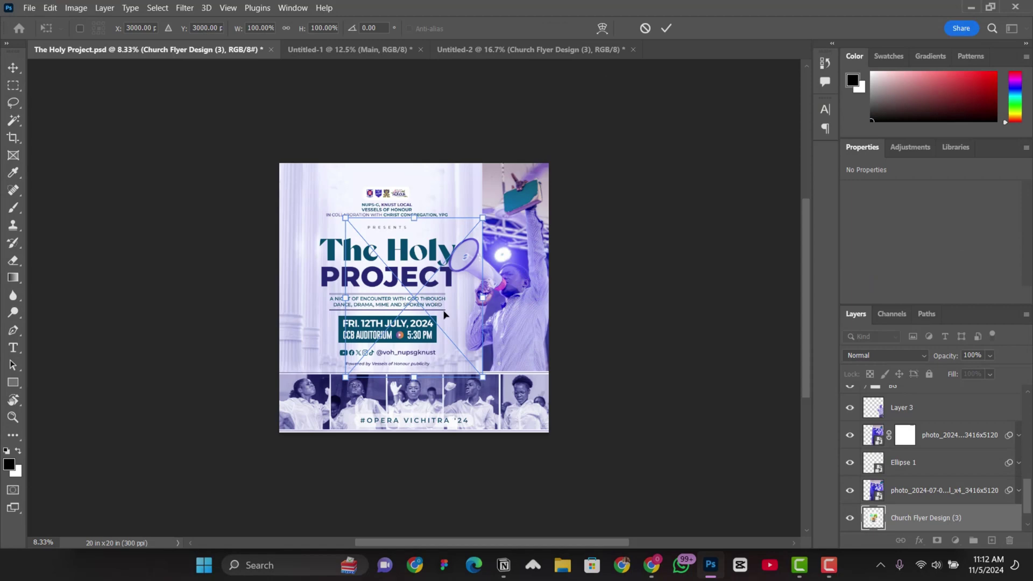
{"action": "left_click_drag", "start_coordinate": [441, 308], "coordinate": [224, 277]}
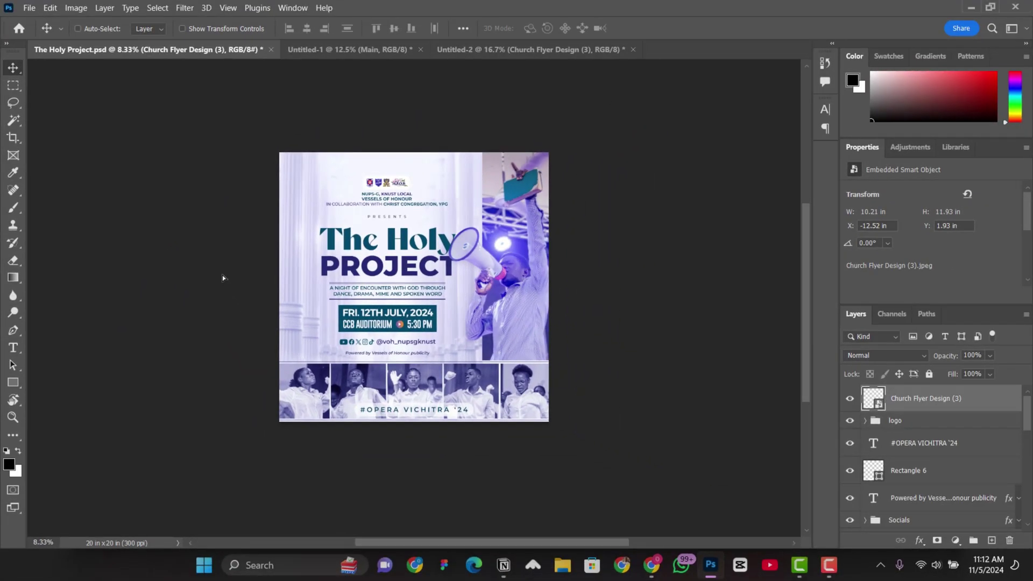
{"action": "scroll", "coordinate": [936, 447], "scroll_direction": "down", "scroll_amount": 3}
{"action": "scroll", "coordinate": [937, 447], "scroll_direction": "down", "scroll_amount": 3}
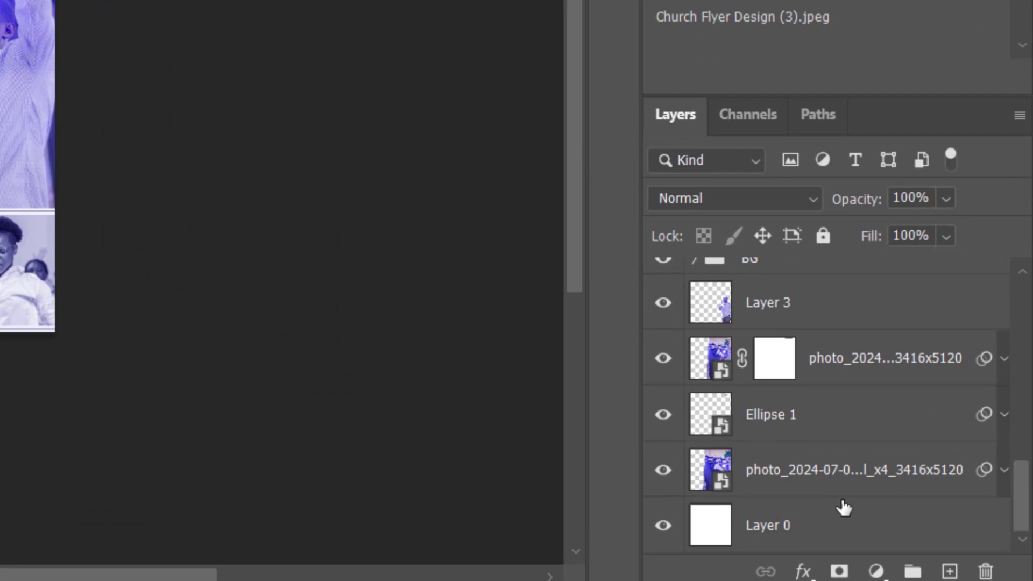
{"action": "left_click", "coordinate": [934, 519]}
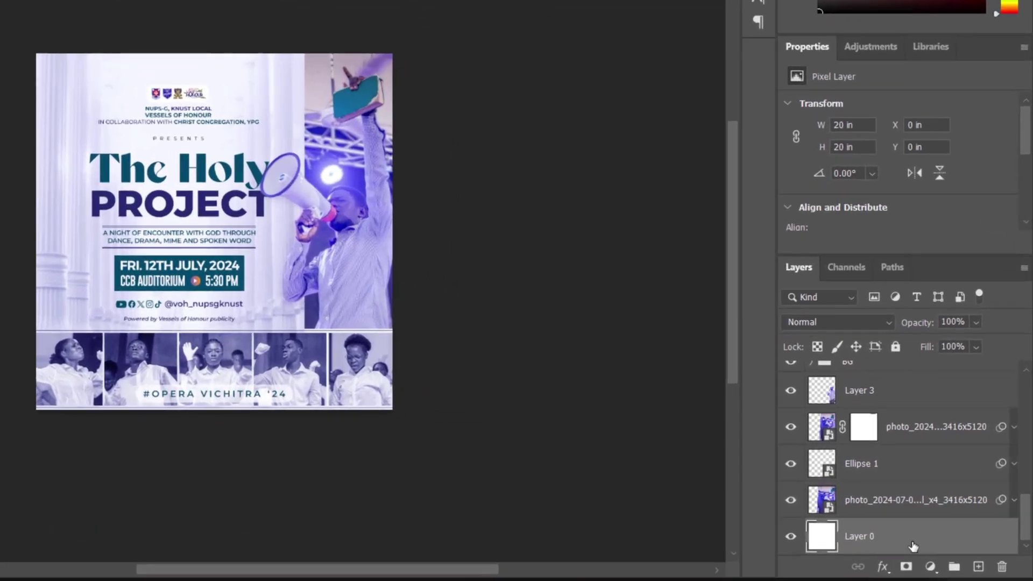
Convert The Holy Project's Layer 0 into a 20 × 20 in artboard named 'Main Flyer'.
{"action": "right_click", "coordinate": [942, 524]}
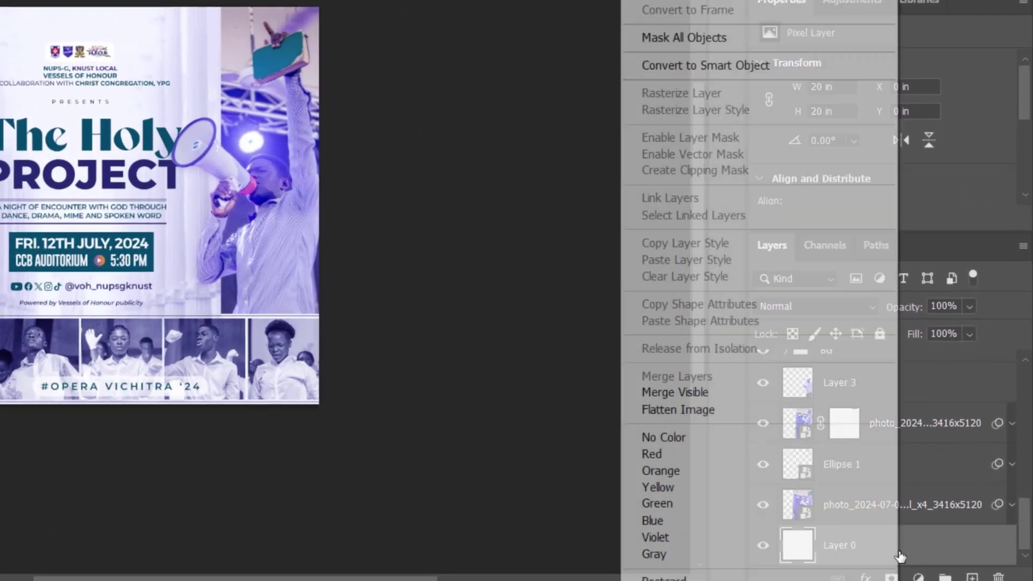
{"action": "left_click", "coordinate": [899, 556]}
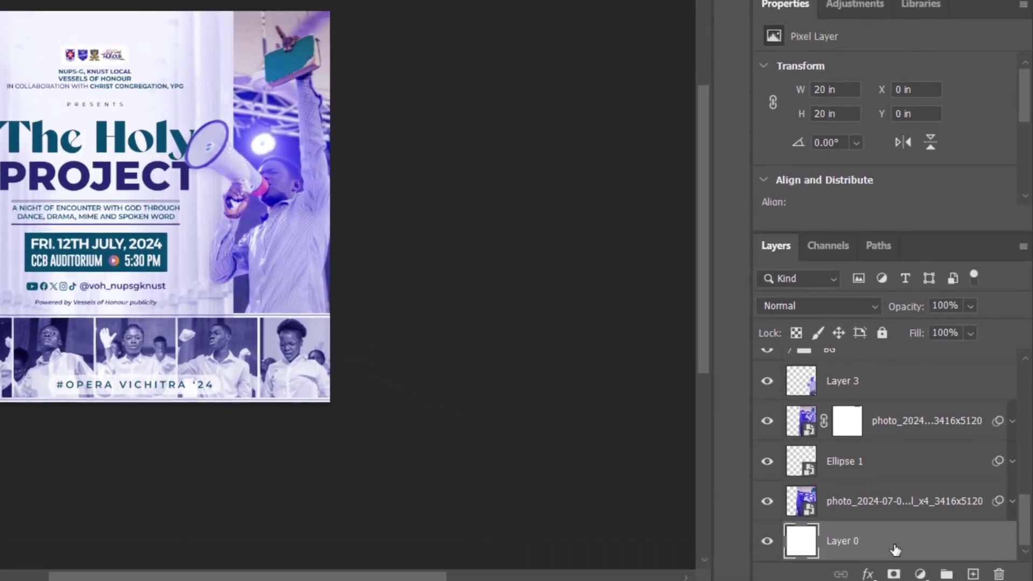
{"action": "right_click", "coordinate": [897, 544]}
{"action": "left_click", "coordinate": [903, 545]}
{"action": "right_click", "coordinate": [903, 545]}
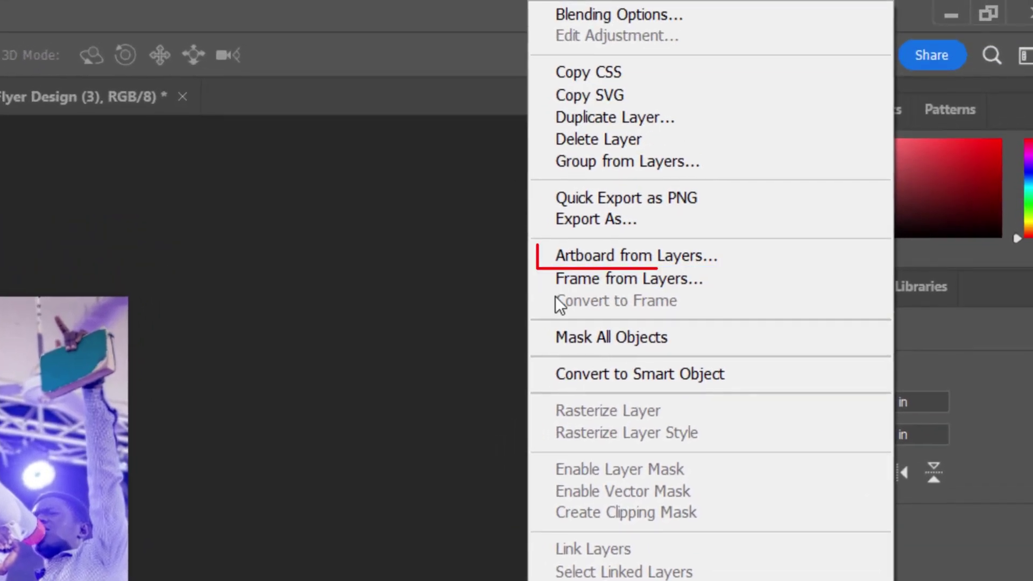
{"action": "left_click", "coordinate": [648, 255]}
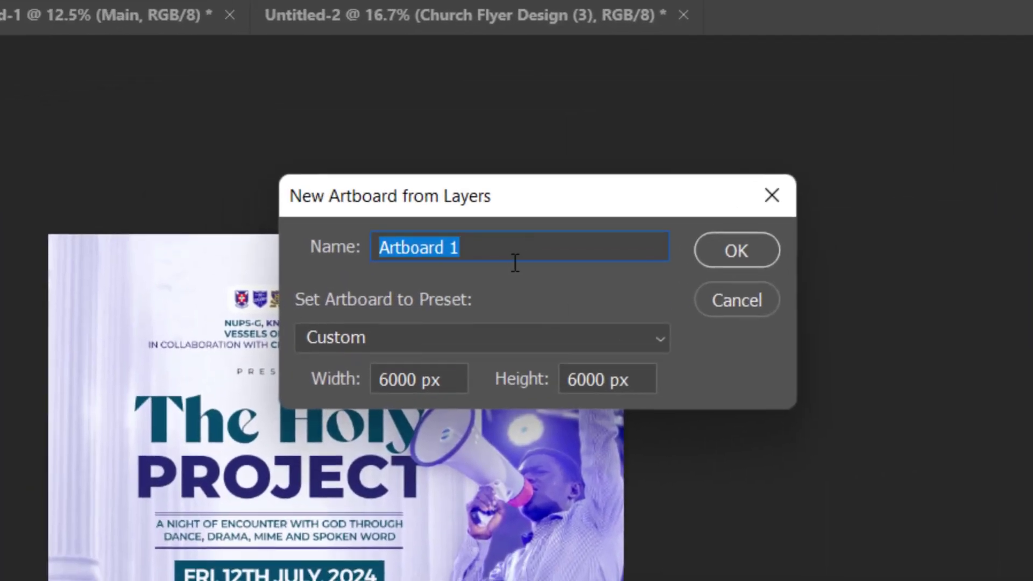
{"action": "type", "text": "Main F"}
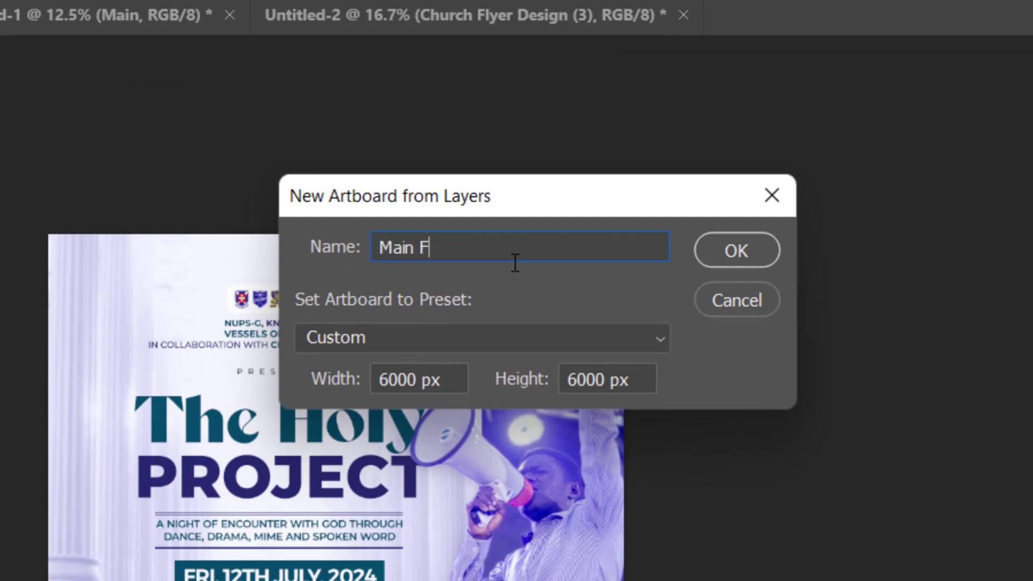
{"action": "type", "text": "lyer"}
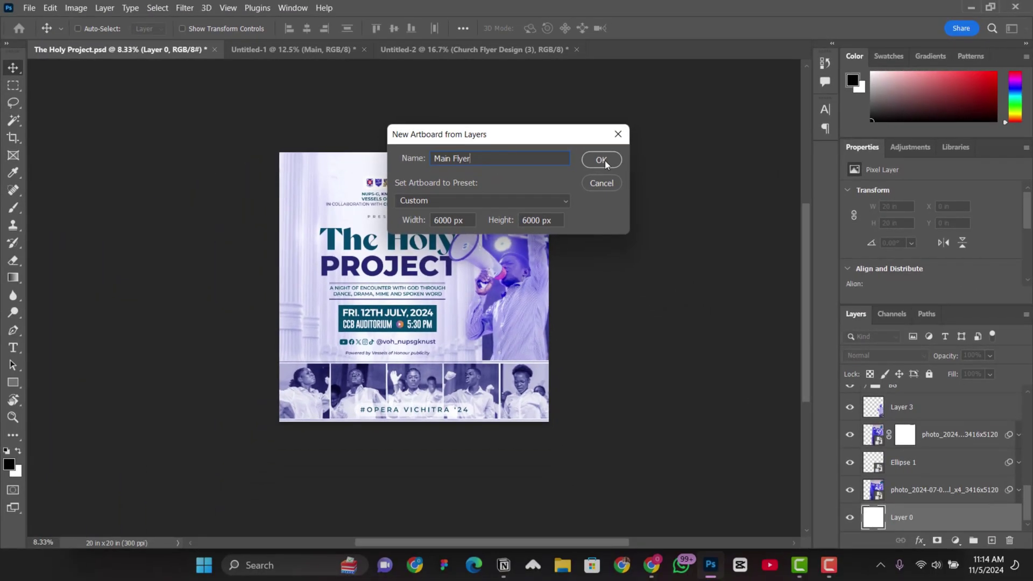
{"action": "left_click", "coordinate": [601, 161]}
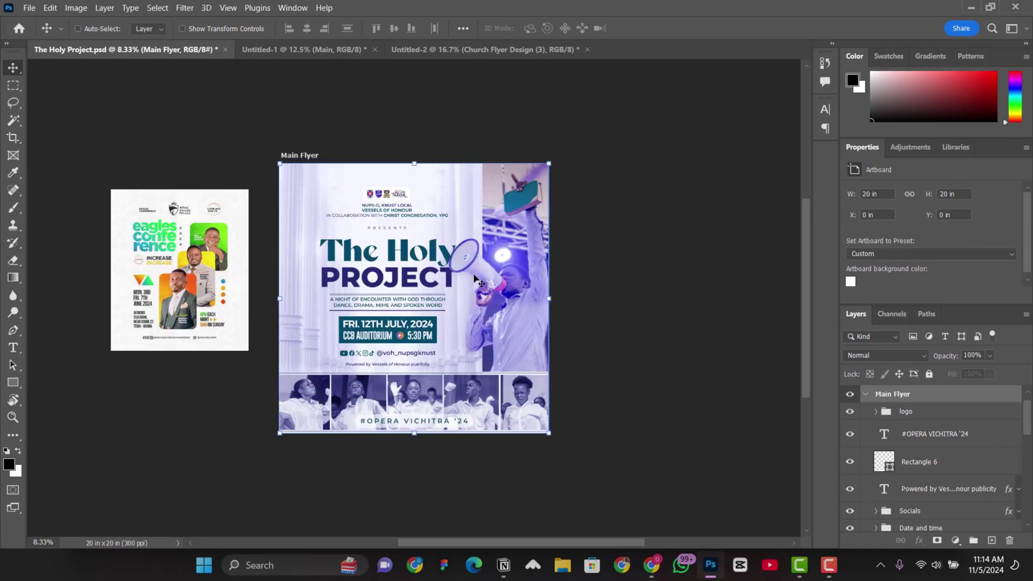